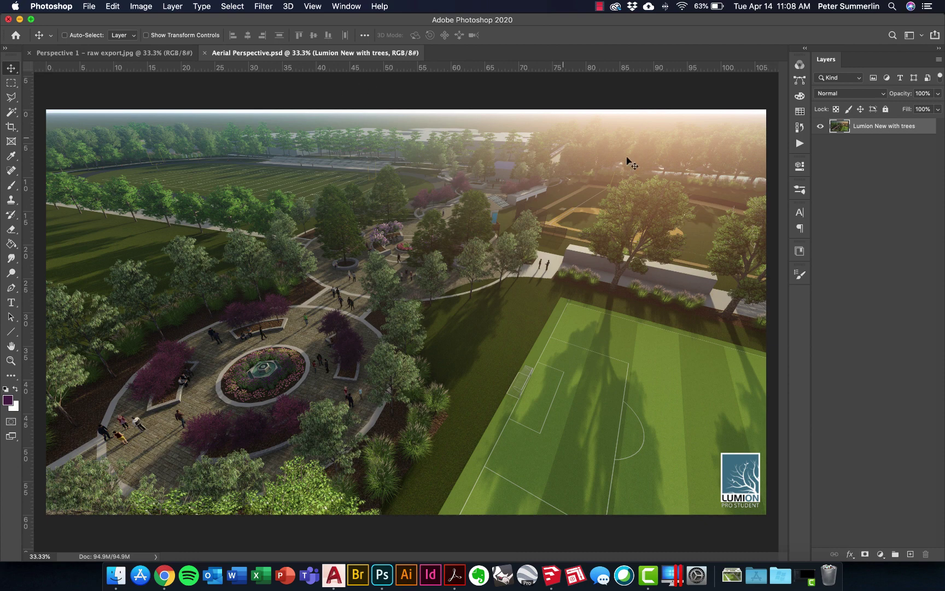
- Duplicate the 'Lumion New with trees' layer to create 'Lumion New with trees copy'
{"action": "left_click_drag", "start_coordinate": [874, 129], "coordinate": [911, 554]}
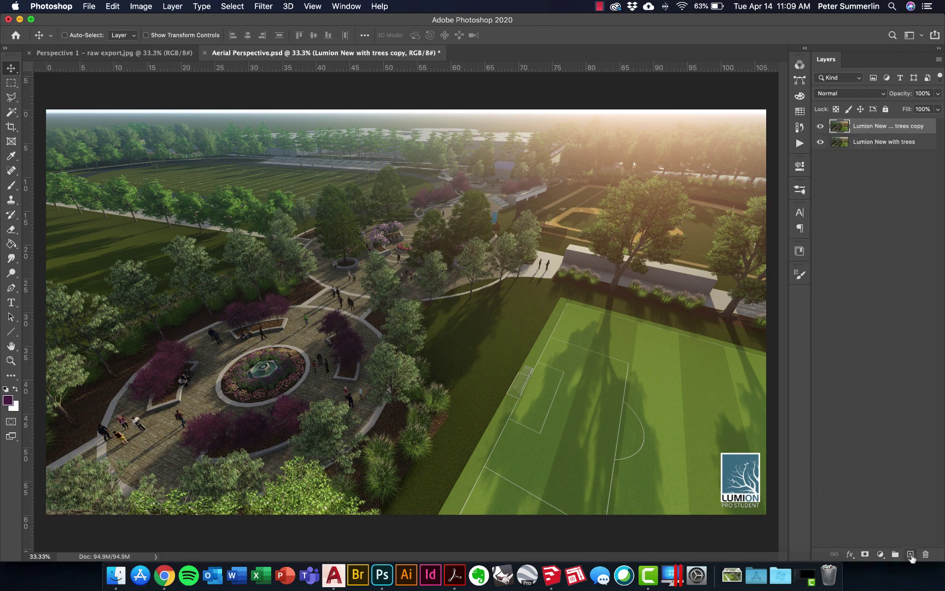
{"action": "left_click", "coordinate": [261, 7]}
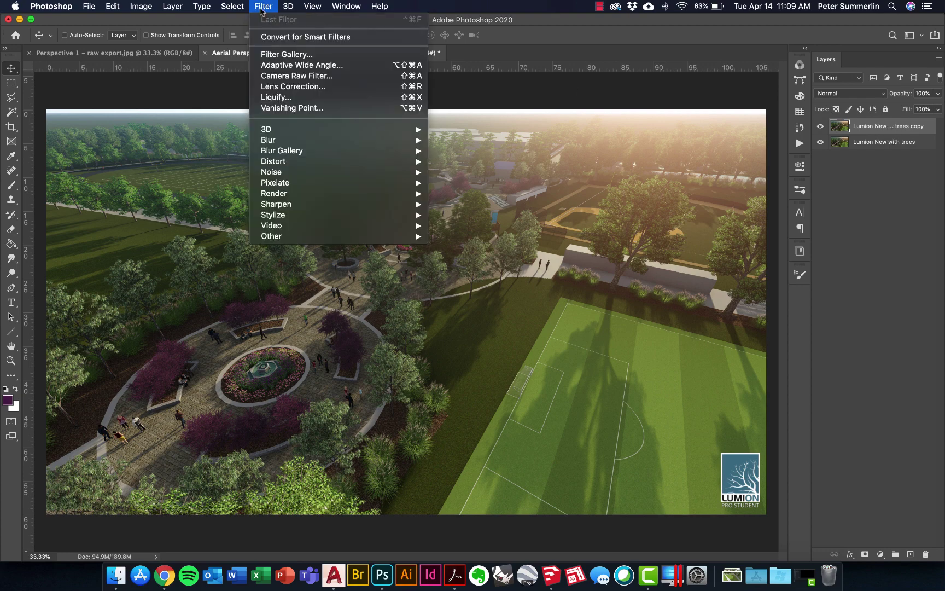
- In Camera Raw, set Exposure +0.35, Highlights −63, Shadows +91, Whites +53 and Blacks −13
{"action": "left_click", "coordinate": [284, 76]}
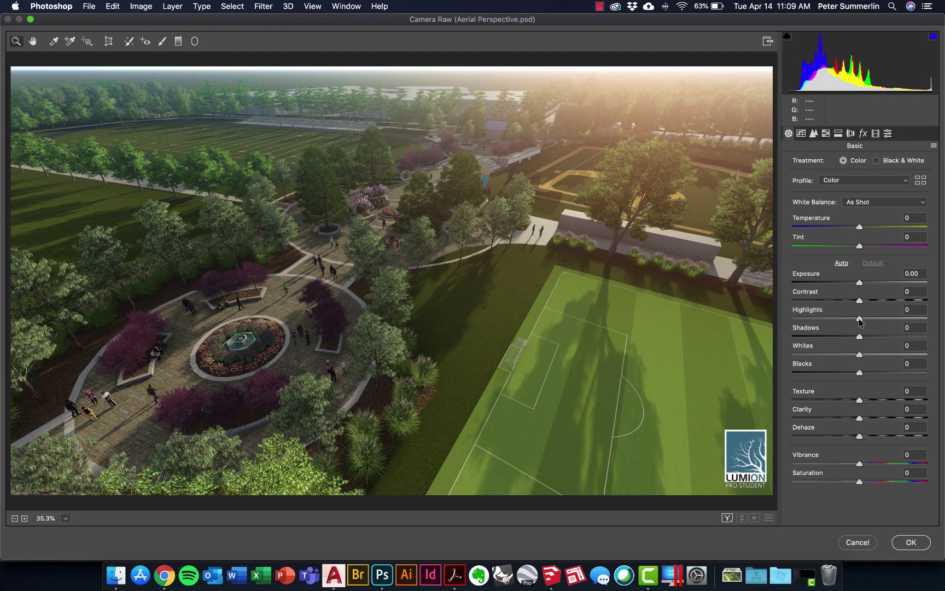
{"action": "left_click_drag", "start_coordinate": [859, 320], "coordinate": [921, 336]}
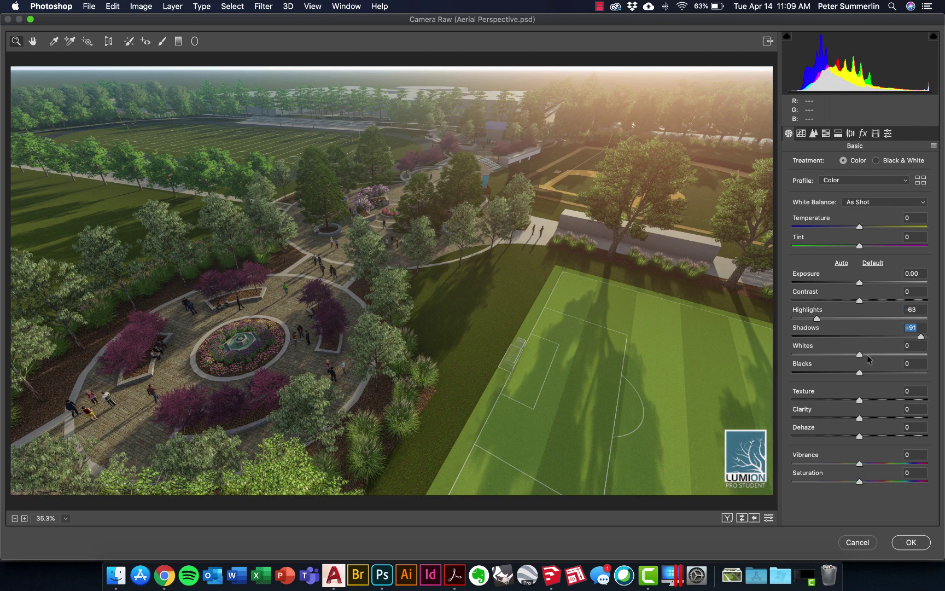
{"action": "left_click_drag", "start_coordinate": [860, 283], "coordinate": [865, 283]}
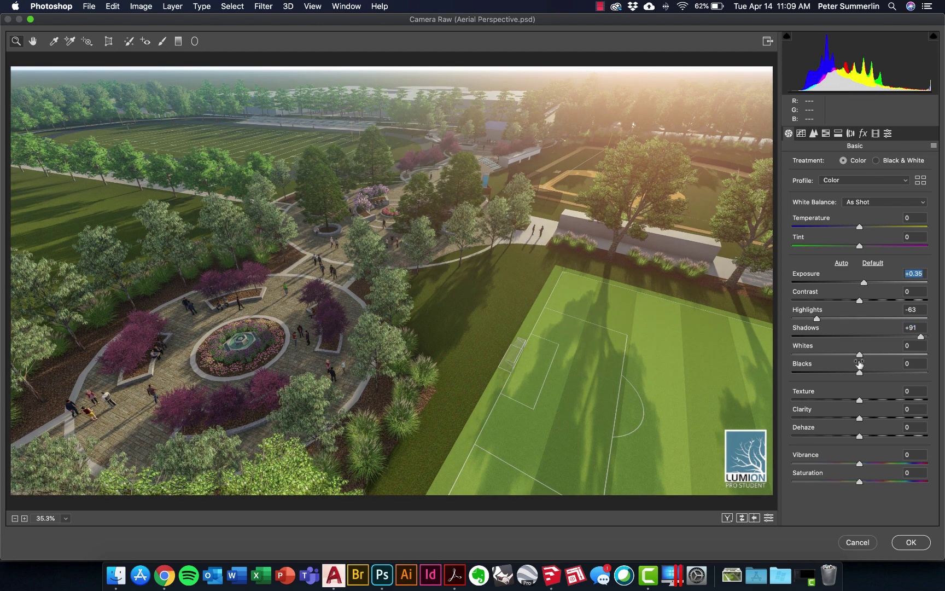
{"action": "left_click_drag", "start_coordinate": [860, 355], "coordinate": [902, 355]}
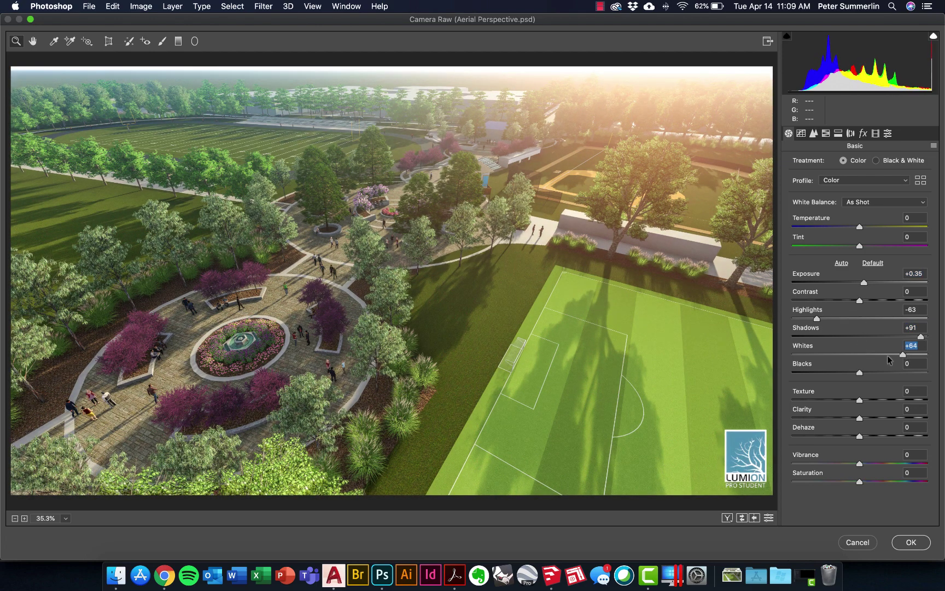
{"action": "left_click", "coordinate": [893, 355]}
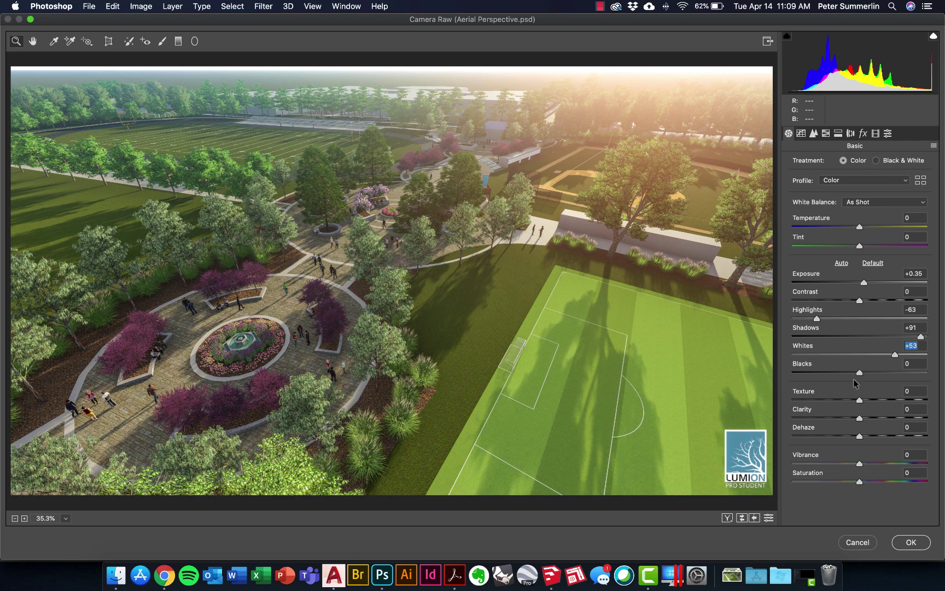
{"action": "left_click_drag", "start_coordinate": [859, 374], "coordinate": [851, 374]}
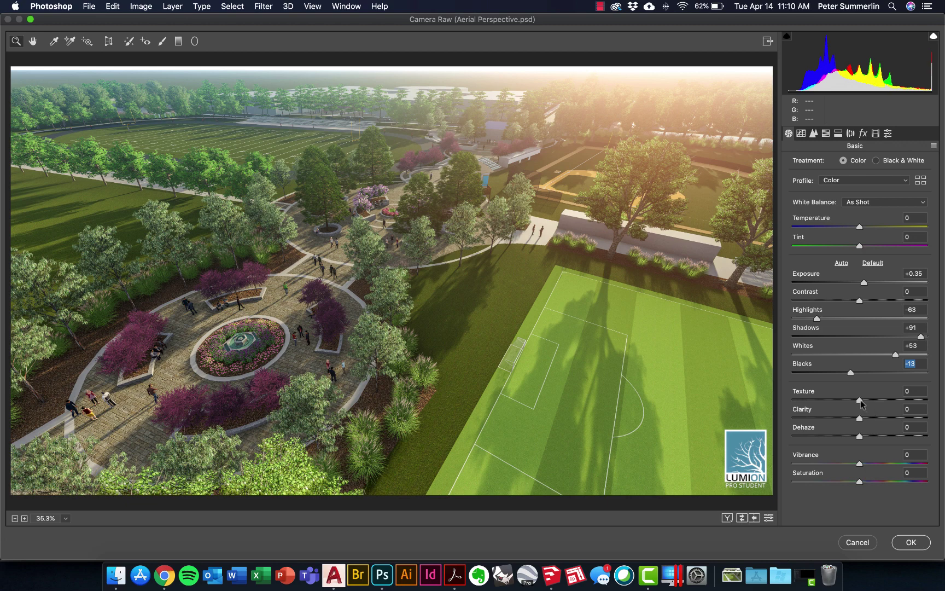
- Set Clarity to −23, Vibrance to +17 and Temperature to −8 in Camera Raw
{"action": "mouse_move", "coordinate": [859, 418]}
{"action": "left_mouse_down"}
{"action": "mouse_move", "coordinate": [900, 417]}
{"action": "mouse_move", "coordinate": [843, 420]}
{"action": "left_mouse_up"}
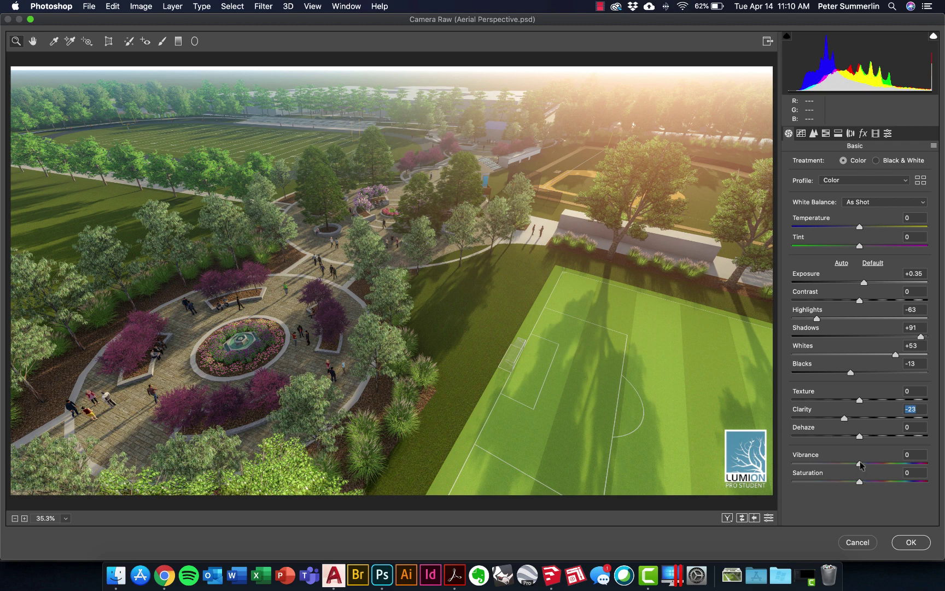
{"action": "left_click_drag", "start_coordinate": [860, 465], "coordinate": [872, 465]}
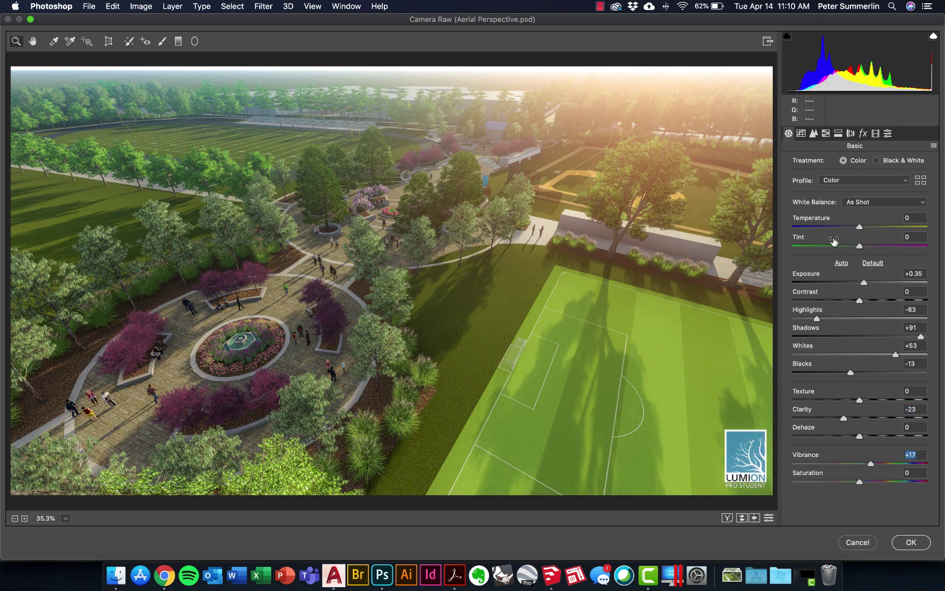
{"action": "left_click_drag", "start_coordinate": [859, 228], "coordinate": [854, 229]}
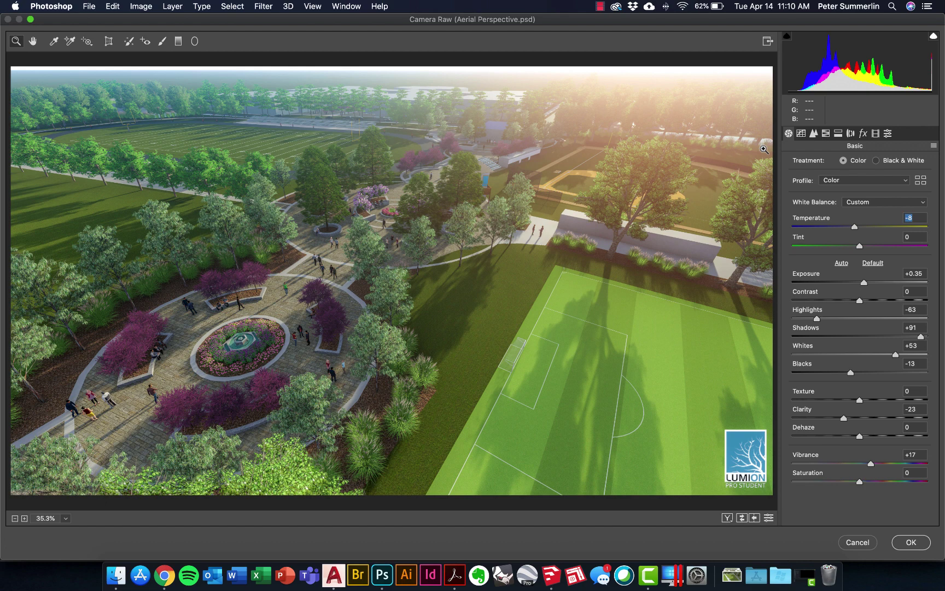
- Review the Tone Curve and Detail tabs, then apply the Camera Raw edits to the copy
{"action": "left_click", "coordinate": [802, 134]}
{"action": "left_click", "coordinate": [813, 133]}
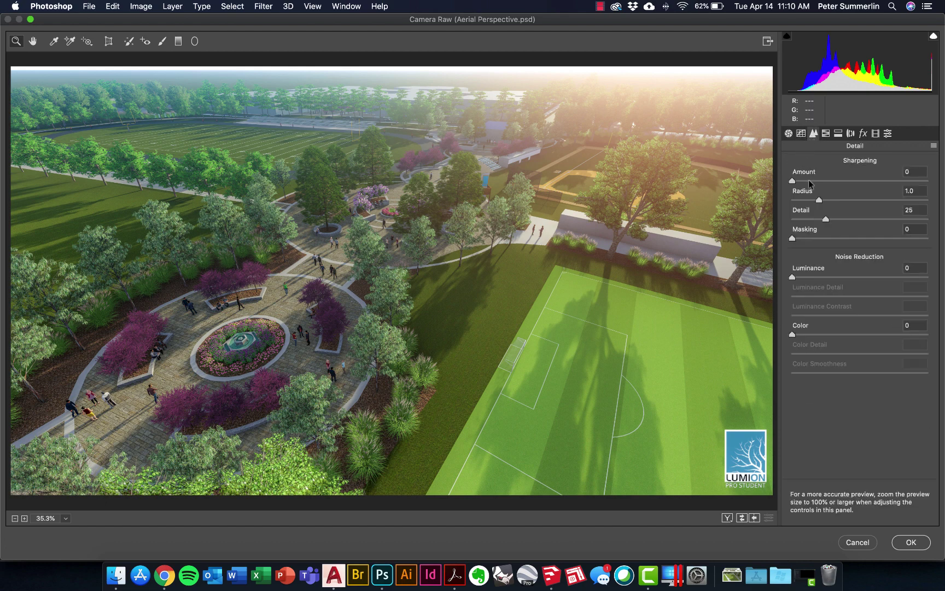
{"action": "left_click", "coordinate": [803, 134]}
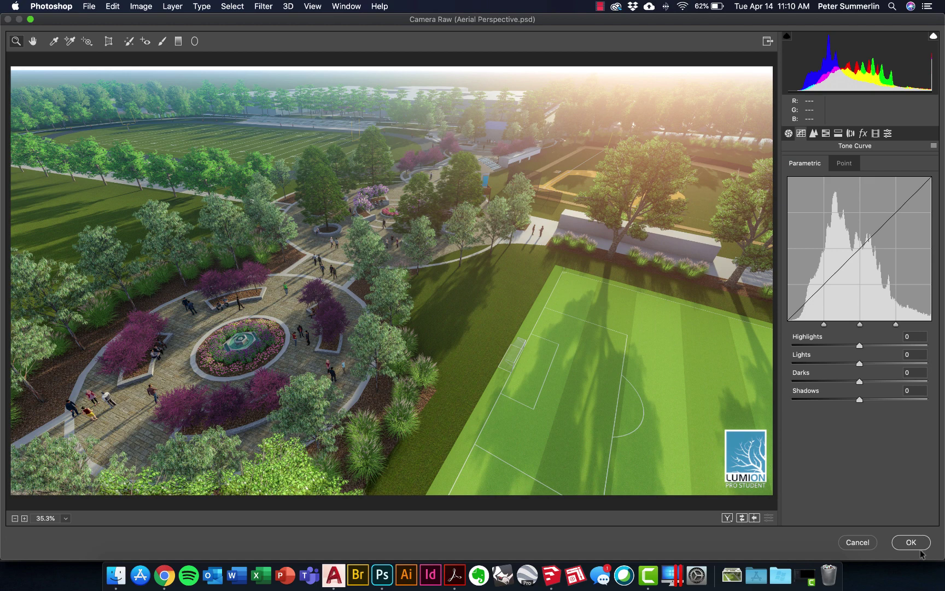
{"action": "left_click", "coordinate": [788, 133]}
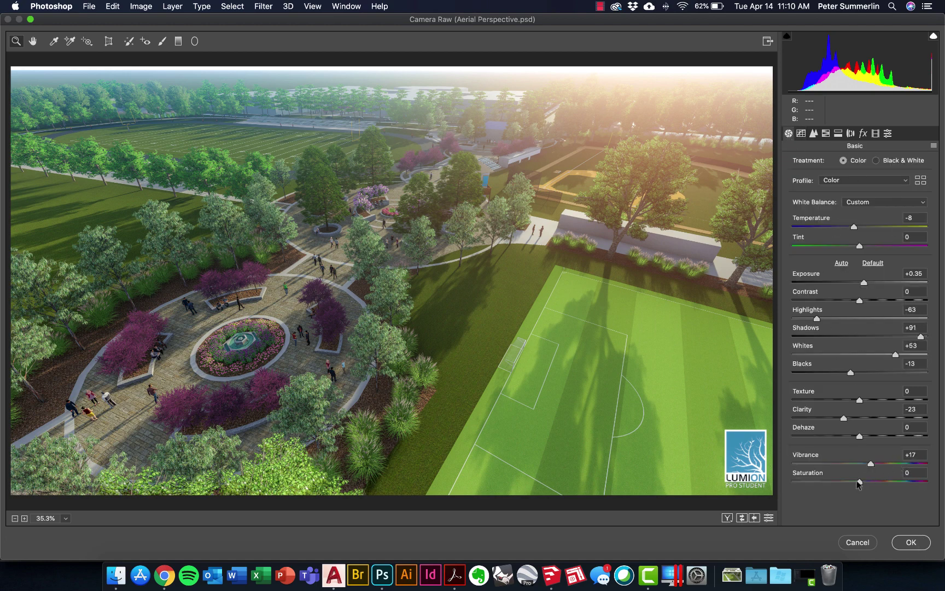
{"action": "left_click", "coordinate": [911, 543]}
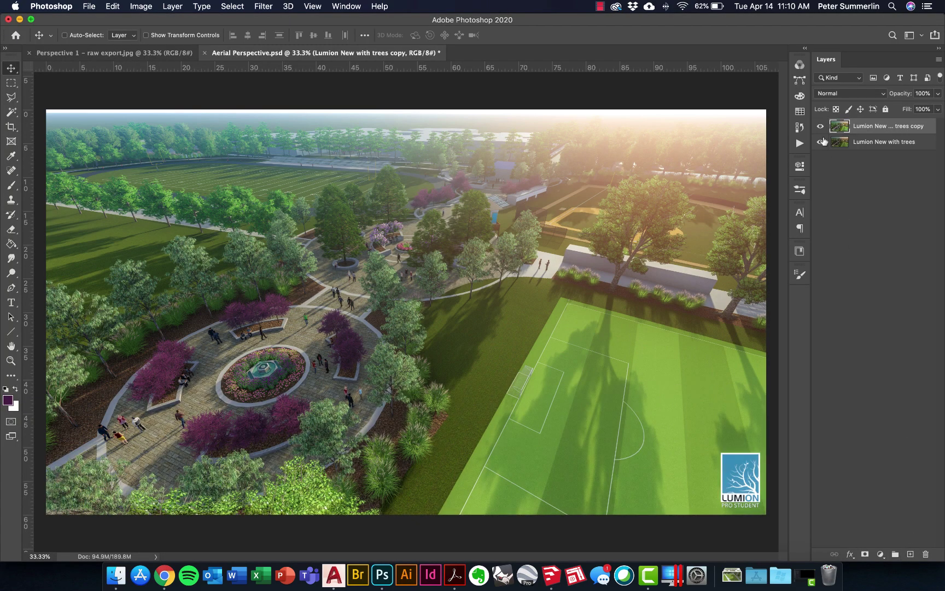
- Compare the copy with the original, then trace a Polygonal Lasso selection around the soccer field
{"action": "left_click", "coordinate": [820, 126]}
{"action": "left_click", "coordinate": [820, 126]}
{"action": "key", "text": "l"}
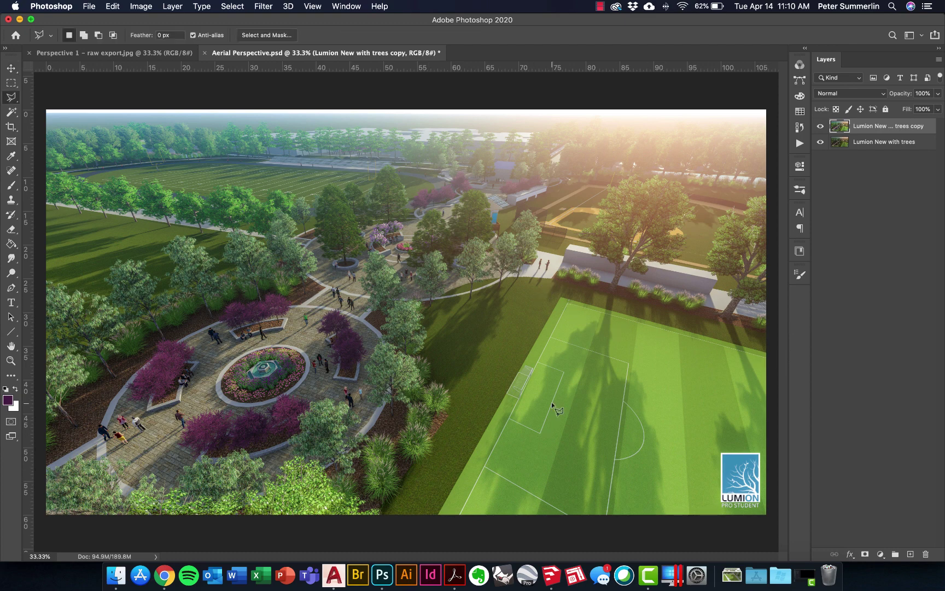
{"action": "left_click", "coordinate": [770, 353]}
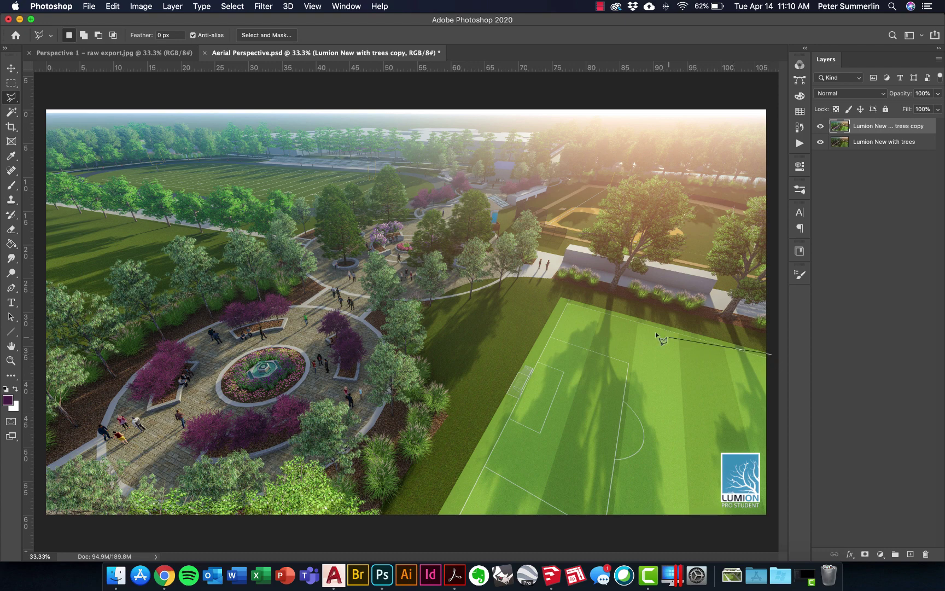
{"action": "left_click", "coordinate": [560, 298]}
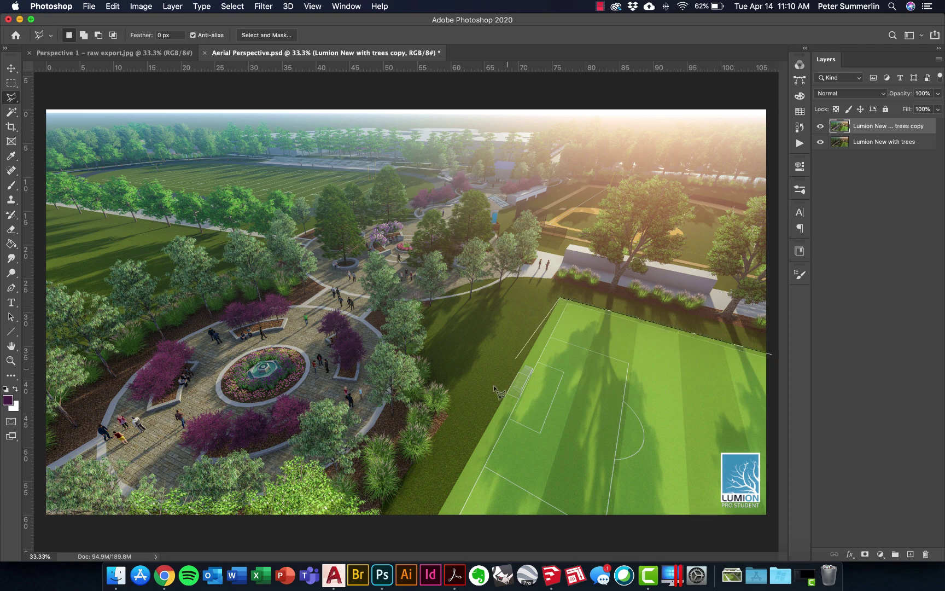
{"action": "left_click", "coordinate": [420, 545]}
{"action": "double_click", "coordinate": [775, 528]}
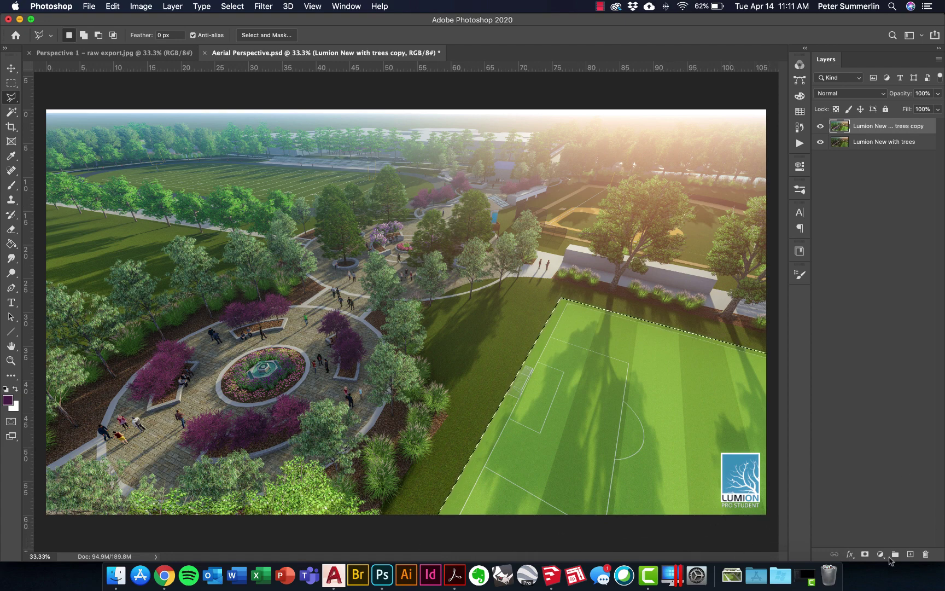
- Add a Hue/Saturation layer masked to the field with Saturation −14 and Lightness −21
{"action": "left_click", "coordinate": [881, 554]}
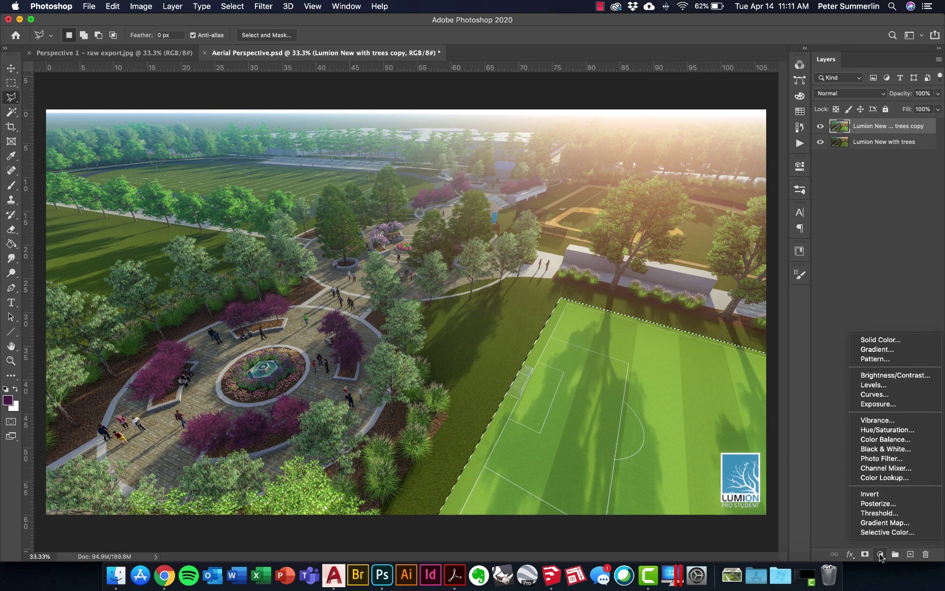
{"action": "left_click", "coordinate": [886, 431]}
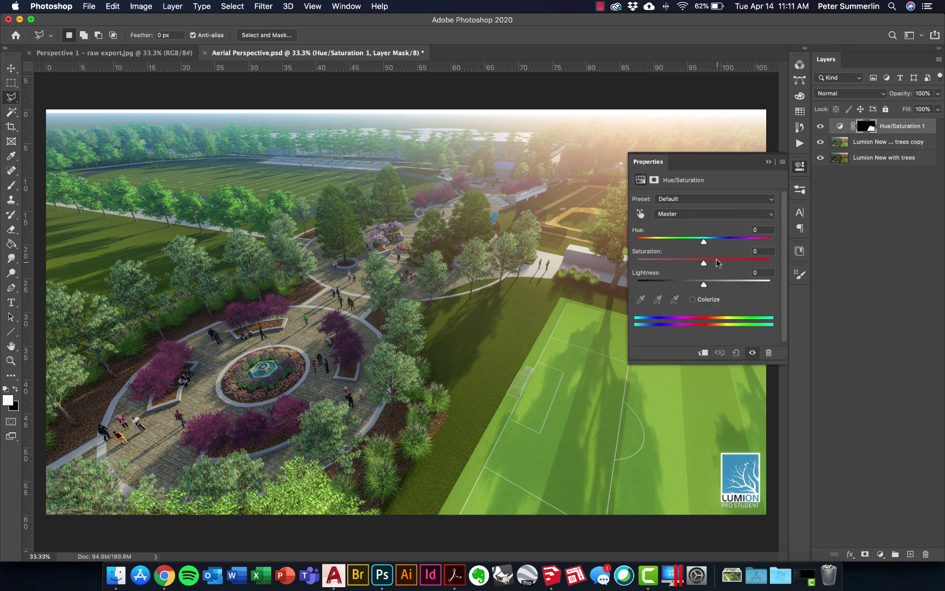
{"action": "left_click_drag", "start_coordinate": [704, 284], "coordinate": [696, 264]}
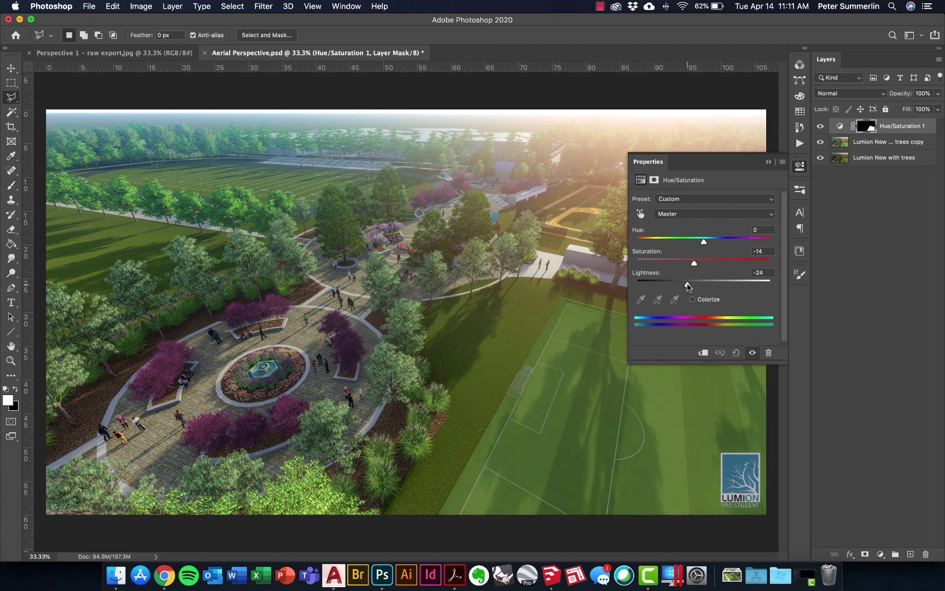
{"action": "left_click_drag", "start_coordinate": [688, 285], "coordinate": [690, 286]}
{"action": "left_click", "coordinate": [802, 170]}
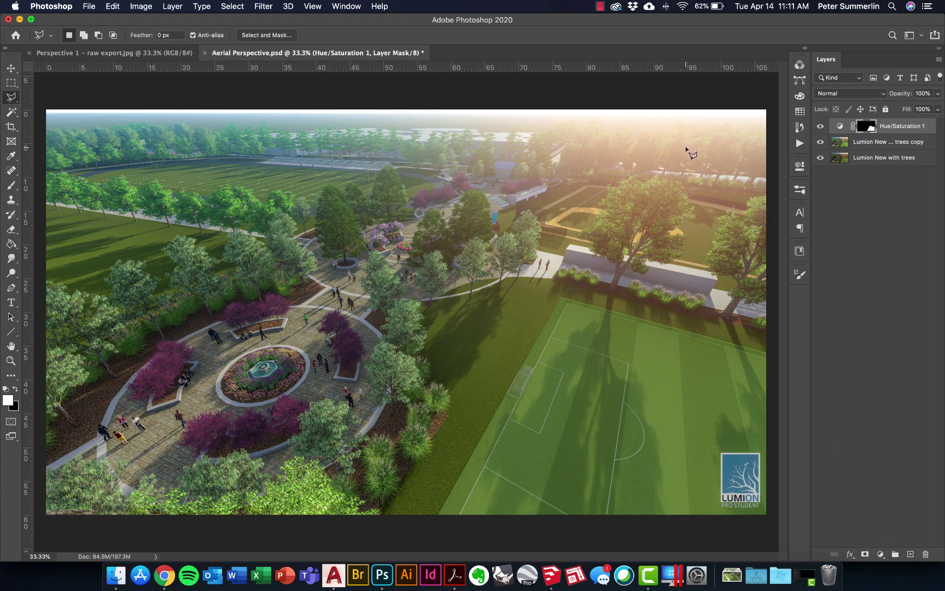
- Add a new Layer 1 on top and fill it with black
{"action": "left_click", "coordinate": [911, 554]}
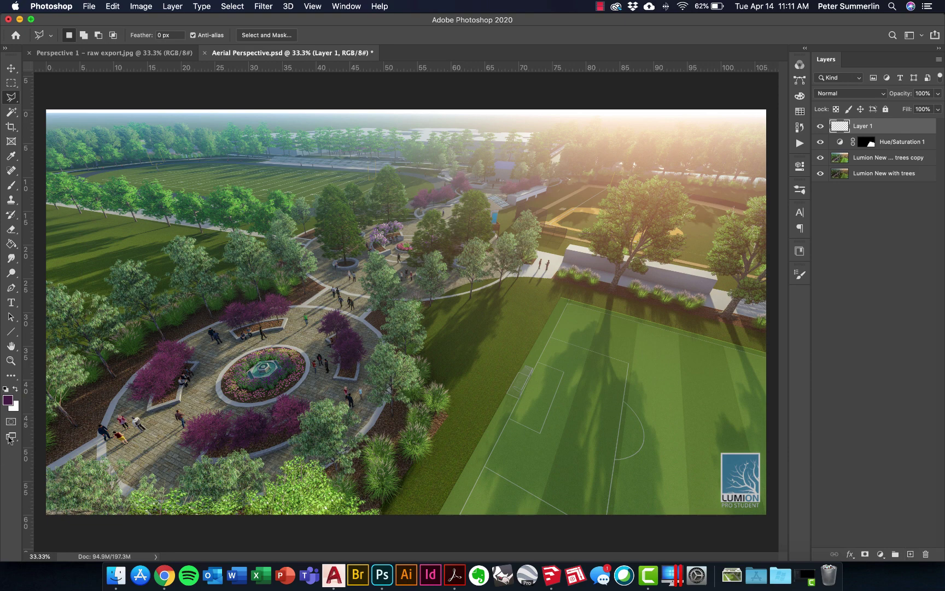
{"action": "left_click", "coordinate": [14, 389]}
{"action": "left_click", "coordinate": [93, 6]}
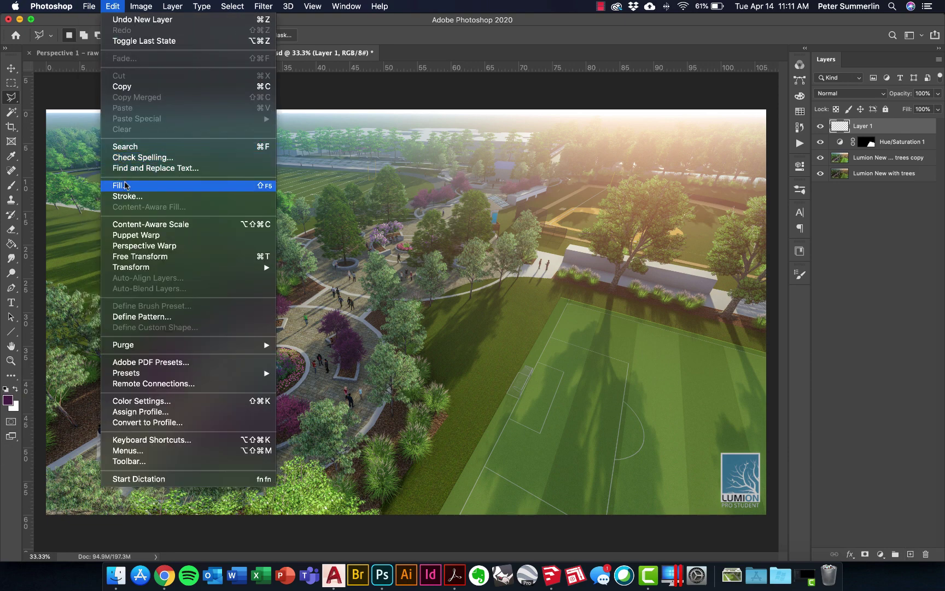
{"action": "left_click", "coordinate": [125, 184]}
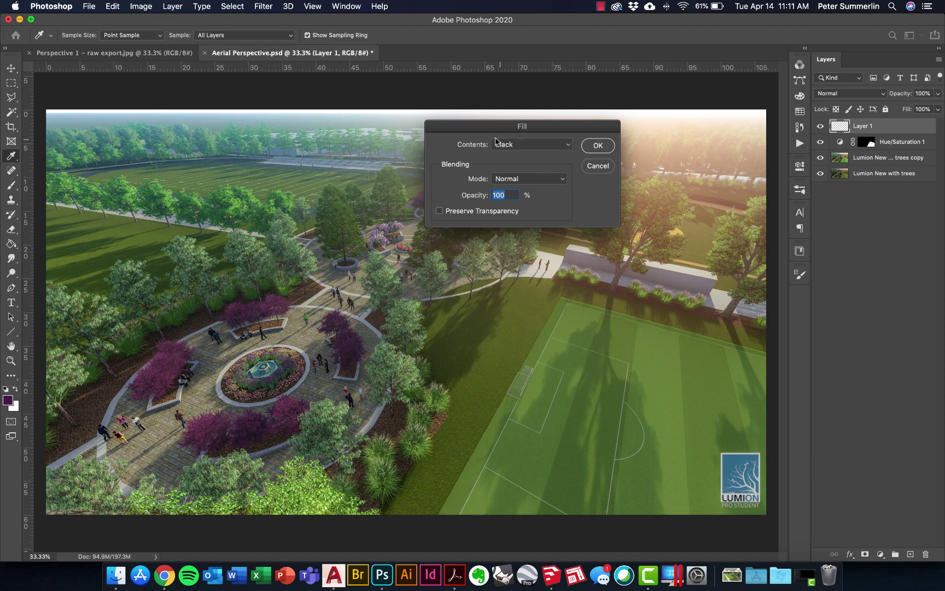
{"action": "left_click", "coordinate": [598, 146]}
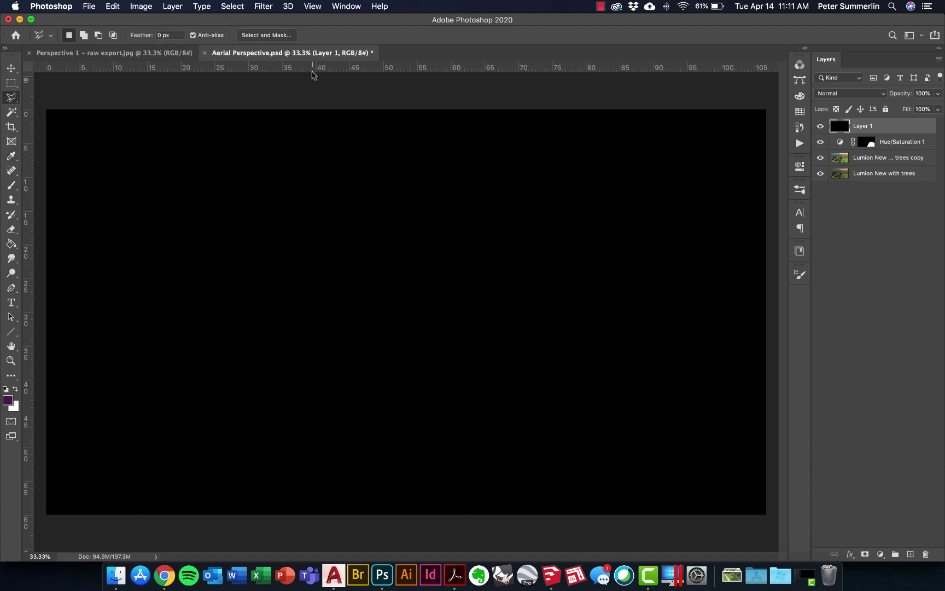
- Render a Lens Flare on Layer 1 with its centre in the upper right
{"action": "left_click", "coordinate": [263, 6]}
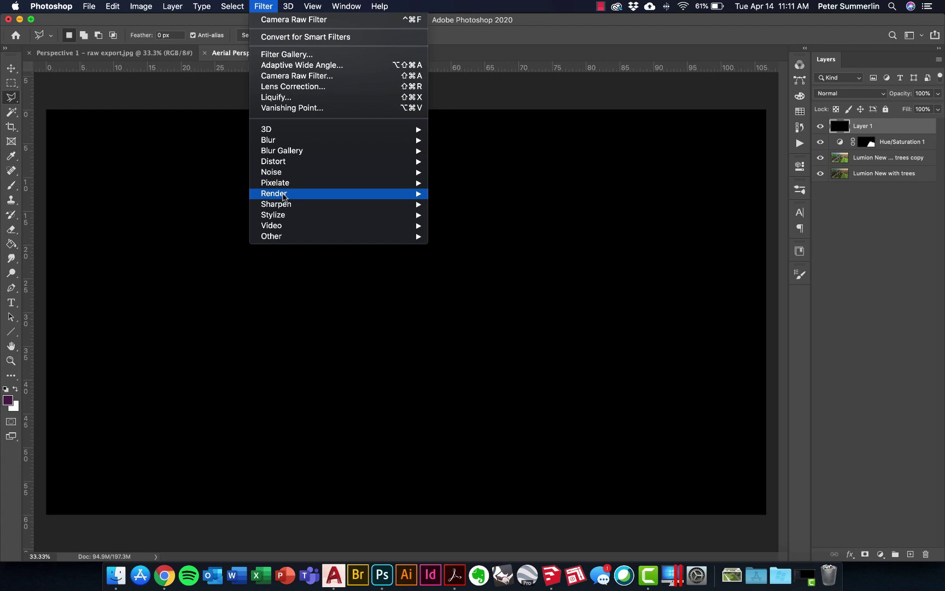
{"action": "mouse_move", "coordinate": [394, 195]}
{"action": "left_click", "coordinate": [463, 264]}
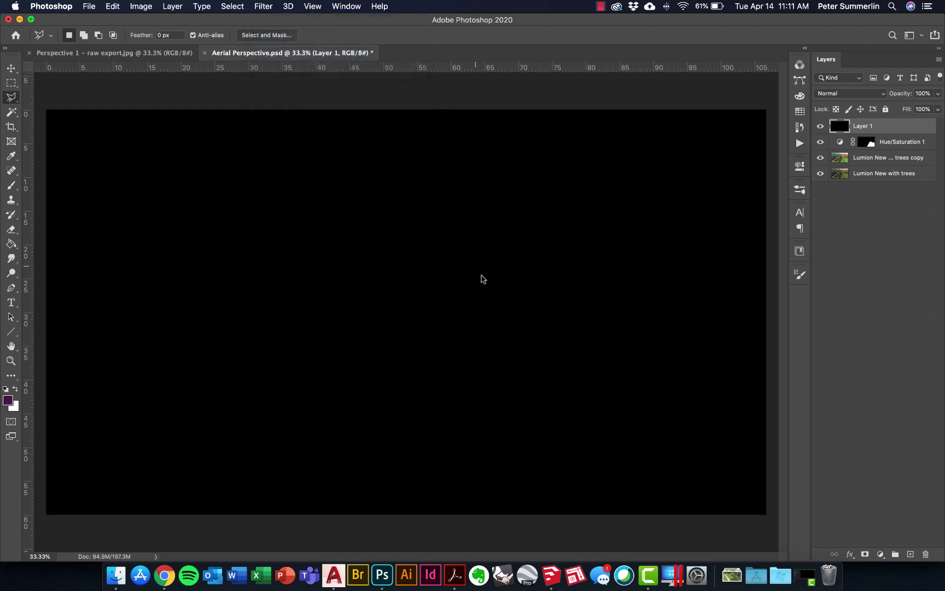
{"action": "mouse_move", "coordinate": [455, 185]}
{"action": "left_mouse_down"}
{"action": "mouse_move", "coordinate": [470, 178]}
{"action": "mouse_move", "coordinate": [465, 188]}
{"action": "mouse_move", "coordinate": [472, 163]}
{"action": "mouse_move", "coordinate": [464, 184]}
{"action": "left_mouse_up"}
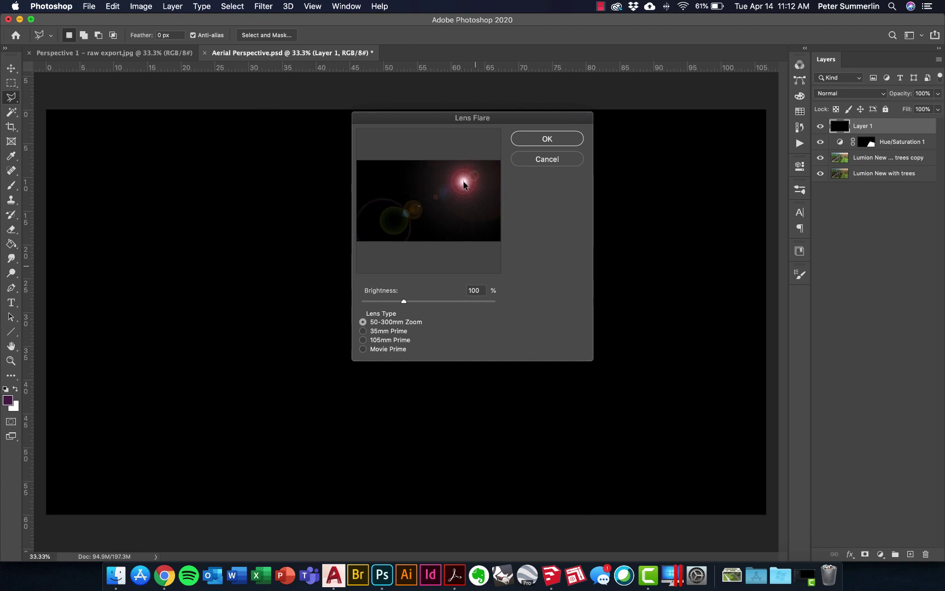
{"action": "left_click", "coordinate": [574, 139]}
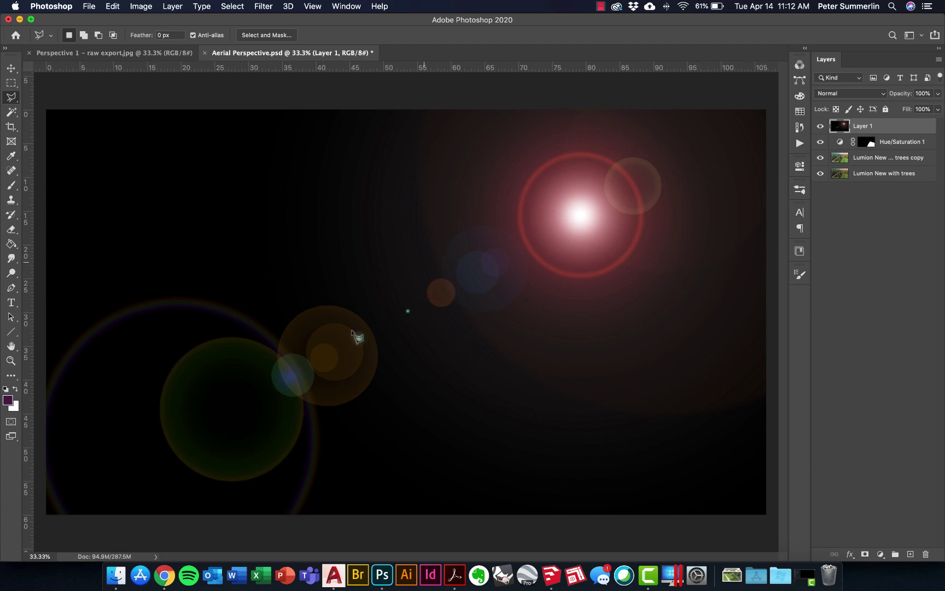
- Set Layer 1 to Screen, move the flare toward the top right, and lower opacity to 65%
{"action": "left_click", "coordinate": [844, 96]}
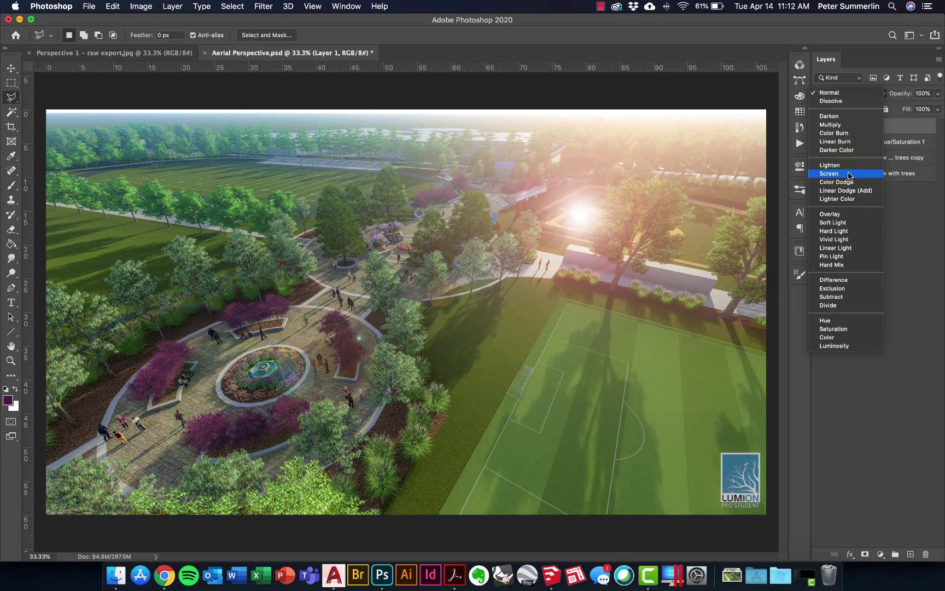
{"action": "left_click", "coordinate": [849, 175]}
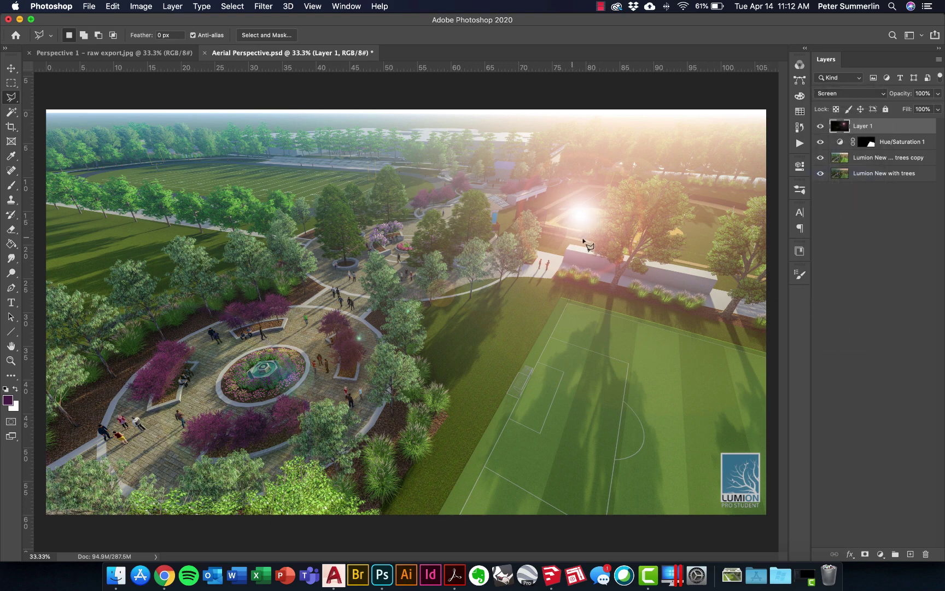
{"action": "left_click", "coordinate": [11, 68]}
{"action": "left_click_drag", "start_coordinate": [586, 223], "coordinate": [612, 124]}
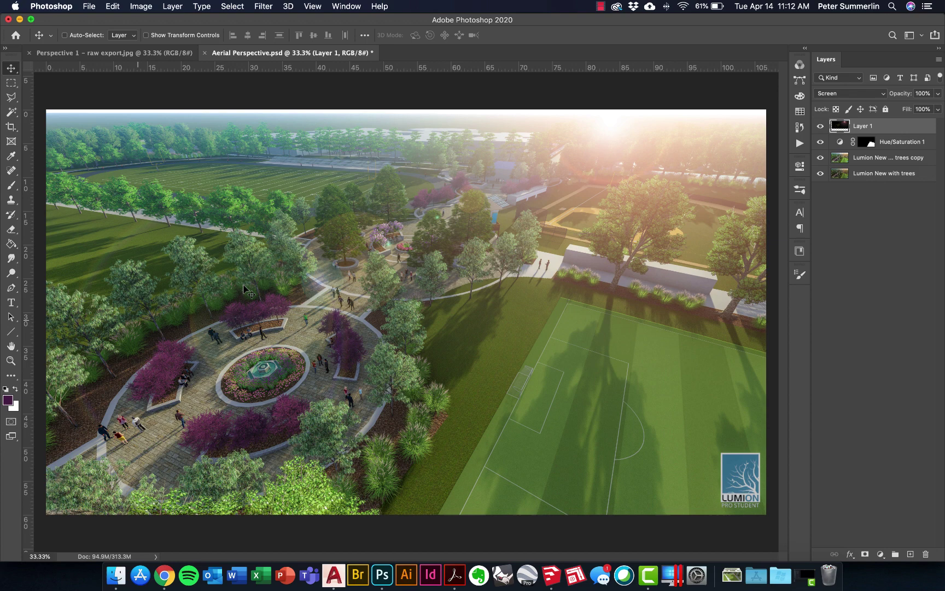
{"action": "left_click_drag", "start_coordinate": [607, 126], "coordinate": [674, 159]}
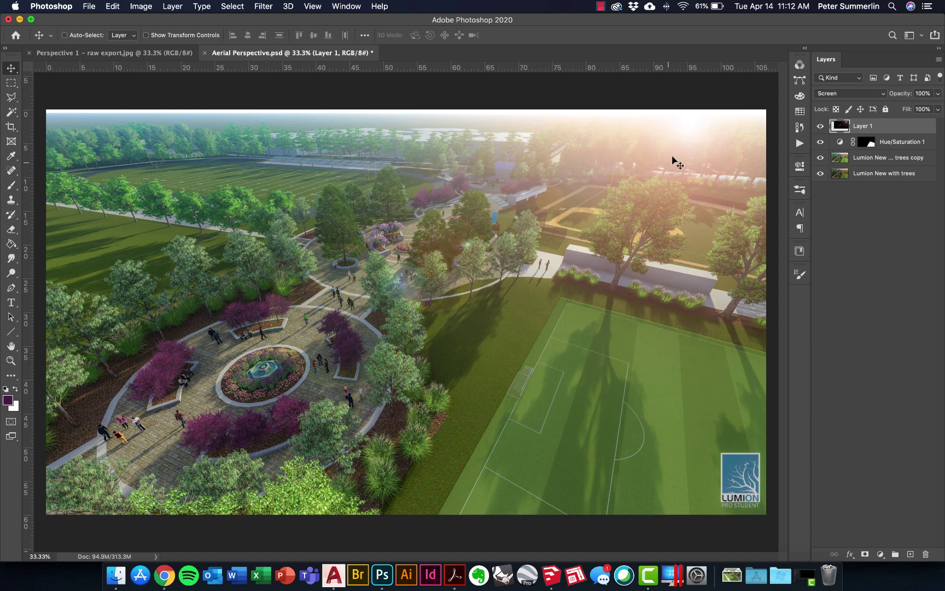
{"action": "left_click_drag", "start_coordinate": [907, 98], "coordinate": [885, 97]}
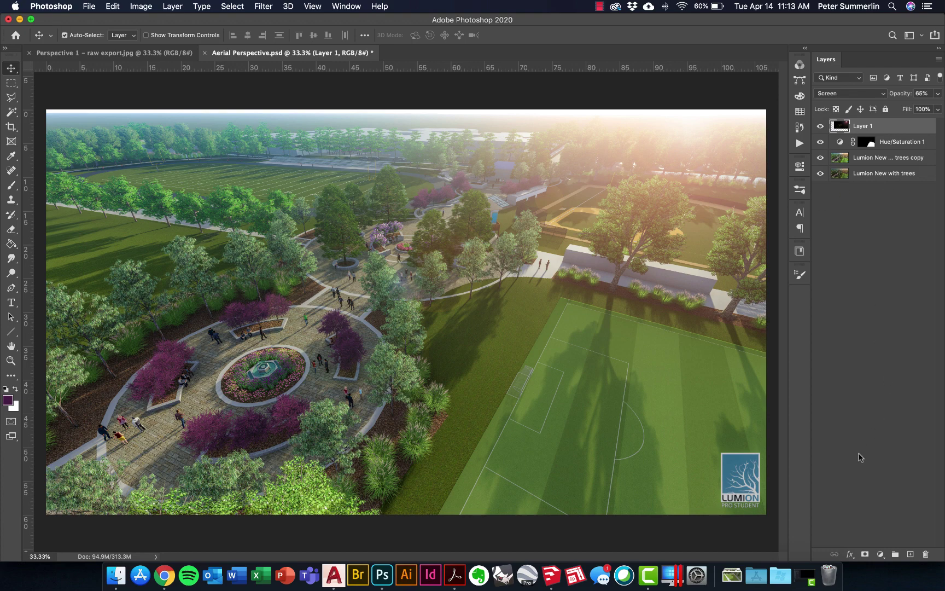
- Stamp all visible layers into a merged Layer 2 and check it alone
{"action": "key", "text": "super+alt+shift+e"}
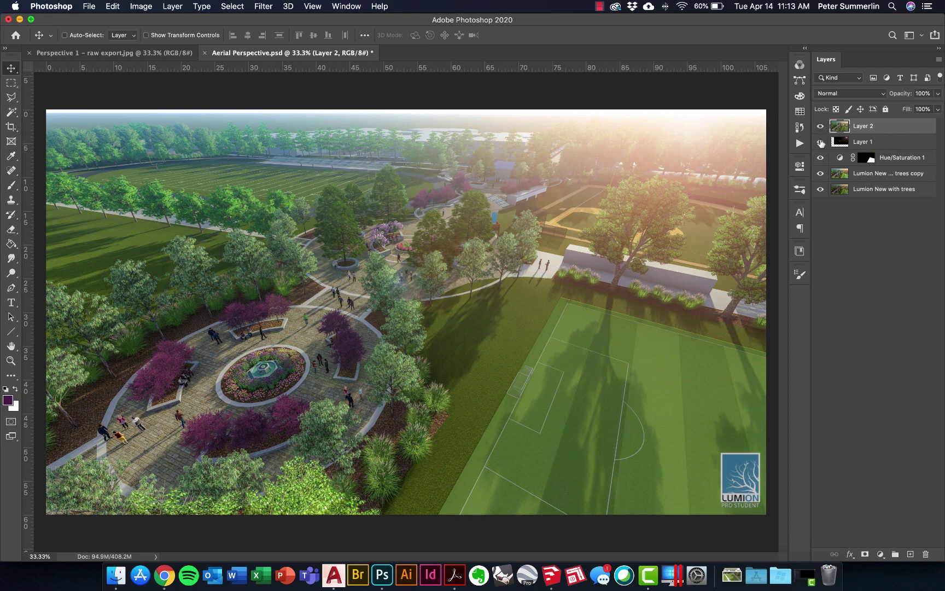
{"action": "left_click_drag", "start_coordinate": [821, 142], "coordinate": [819, 197]}
{"action": "left_click", "coordinate": [821, 127], "text": "alt"}
- Apply a Lens Blur with radius 36 to Layer 2
{"action": "left_click", "coordinate": [274, 5]}
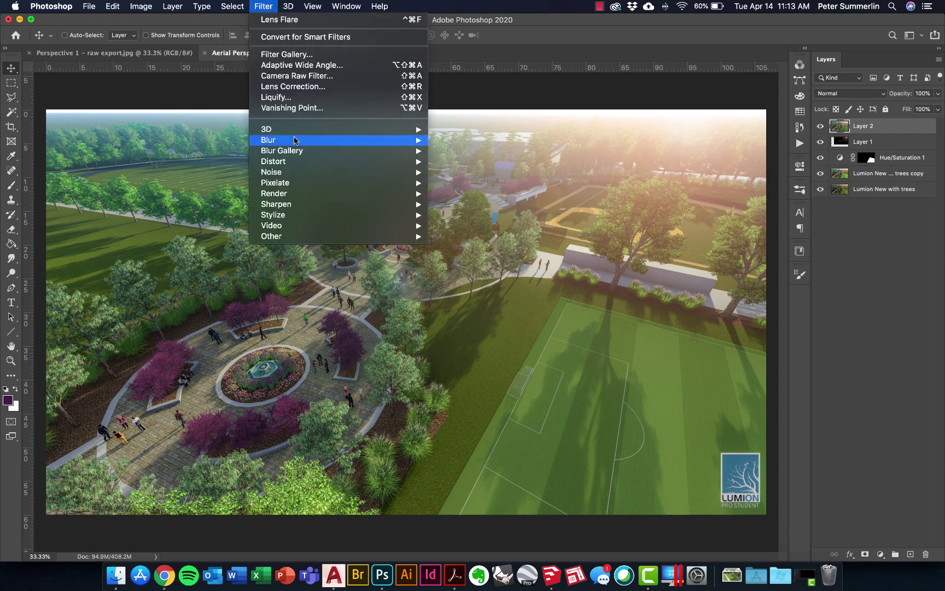
{"action": "mouse_move", "coordinate": [296, 141]}
{"action": "left_click", "coordinate": [454, 197]}
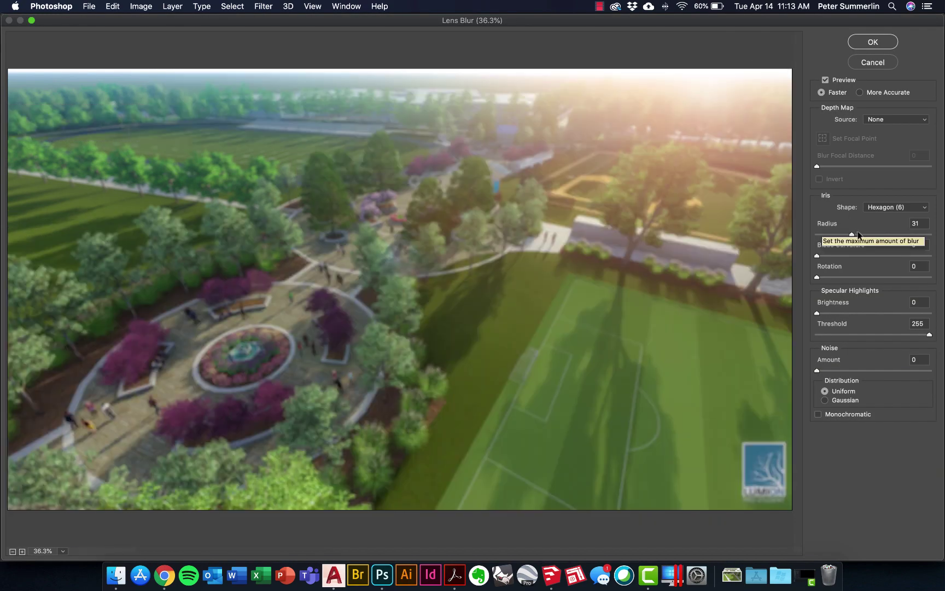
{"action": "left_click", "coordinate": [856, 234]}
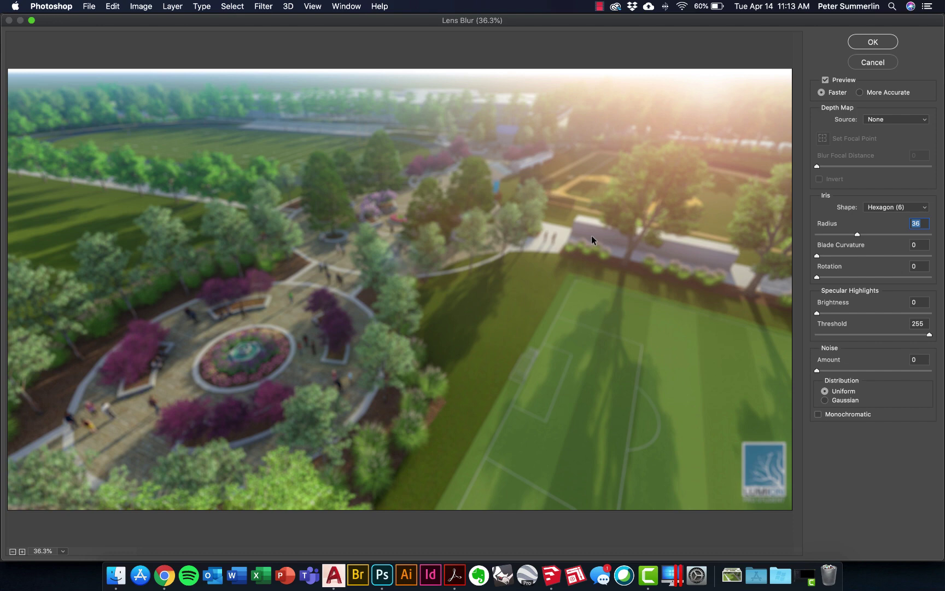
{"action": "left_click", "coordinate": [872, 44]}
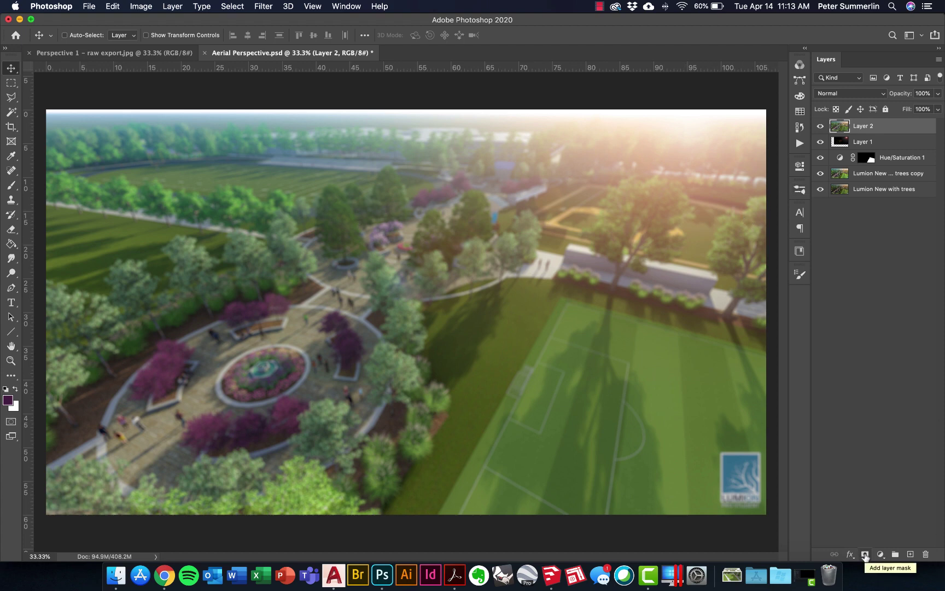
- Add a white layer mask to Layer 2 and make black the foreground colour
{"action": "left_click", "coordinate": [865, 554]}
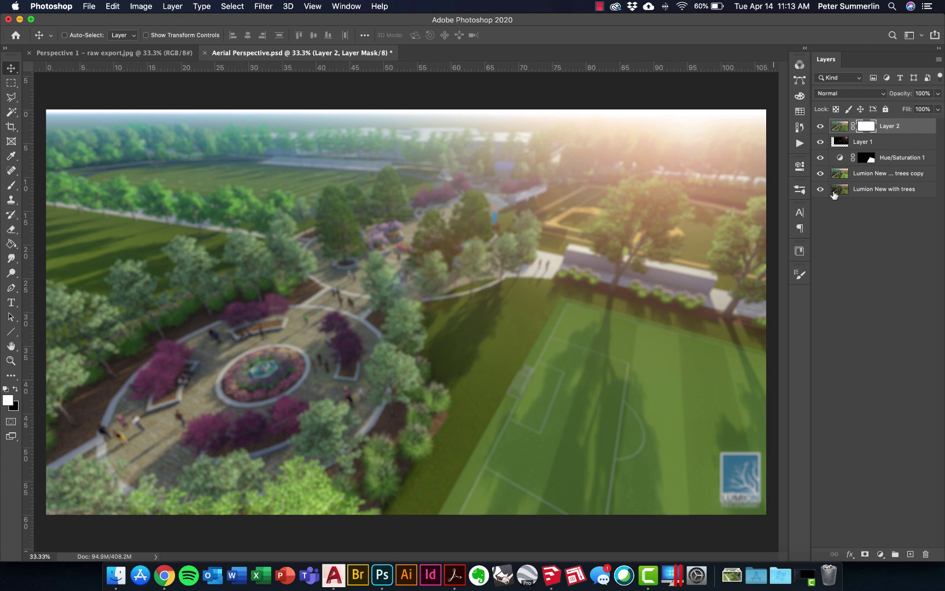
{"action": "left_click", "coordinate": [16, 390]}
- With a large soft brush, paint black on the mask over the plaza, fountain and trees
{"action": "key", "text": "b"}
{"action": "left_click", "coordinate": [82, 37]}
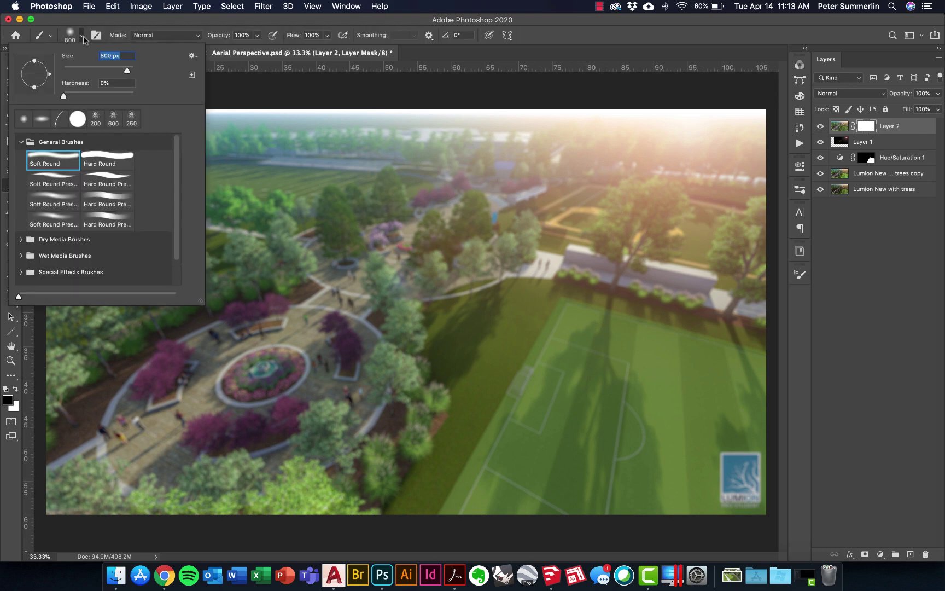
{"action": "key", "text": "Return"}
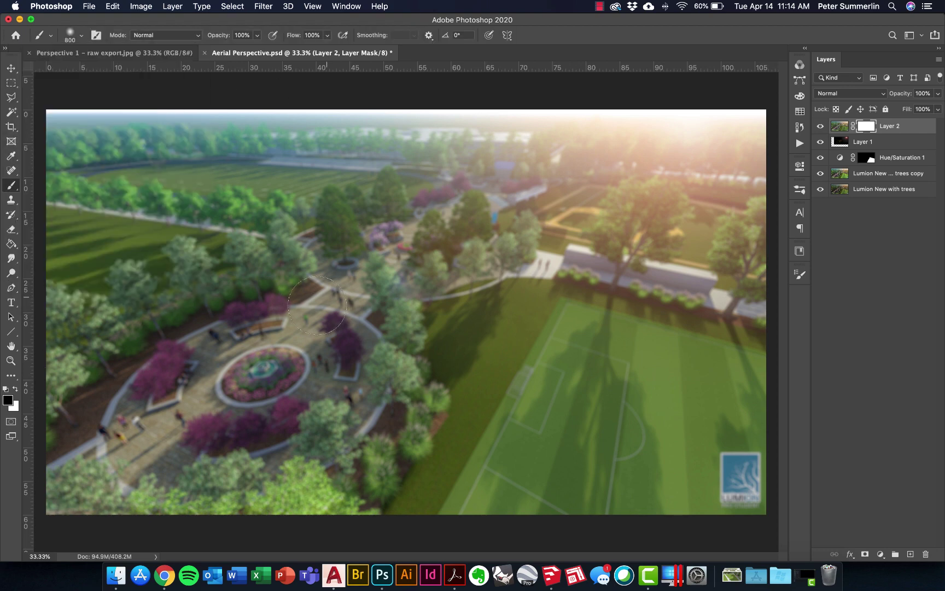
{"action": "key", "text": "bracketright"}
{"action": "key", "text": "bracketright"}
{"action": "key", "text": "bracketright"}
{"action": "key", "text": "bracketright"}
{"action": "key", "text": "bracketright"}
{"action": "key", "text": "bracketright"}
{"action": "key", "text": "bracketright"}
{"action": "key", "text": "bracketright"}
{"action": "key", "text": "bracketright"}
{"action": "key", "text": "bracketright"}
{"action": "key", "text": "bracketright"}
{"action": "key", "text": "bracketright"}
{"action": "key", "text": "bracketright"}
{"action": "key", "text": "bracketright"}
{"action": "key", "text": "bracketright"}
{"action": "key", "text": "bracketright"}
{"action": "key", "text": "bracketright"}
{"action": "key", "text": "bracketright"}
{"action": "mouse_move", "coordinate": [254, 396]}
{"action": "left_mouse_down"}
{"action": "mouse_move", "coordinate": [217, 414]}
{"action": "mouse_move", "coordinate": [188, 412]}
{"action": "mouse_move", "coordinate": [230, 378]}
{"action": "mouse_move", "coordinate": [299, 384]}
{"action": "mouse_move", "coordinate": [309, 368]}
{"action": "mouse_move", "coordinate": [304, 349]}
{"action": "mouse_move", "coordinate": [288, 363]}
{"action": "mouse_move", "coordinate": [349, 318]}
{"action": "left_mouse_up"}
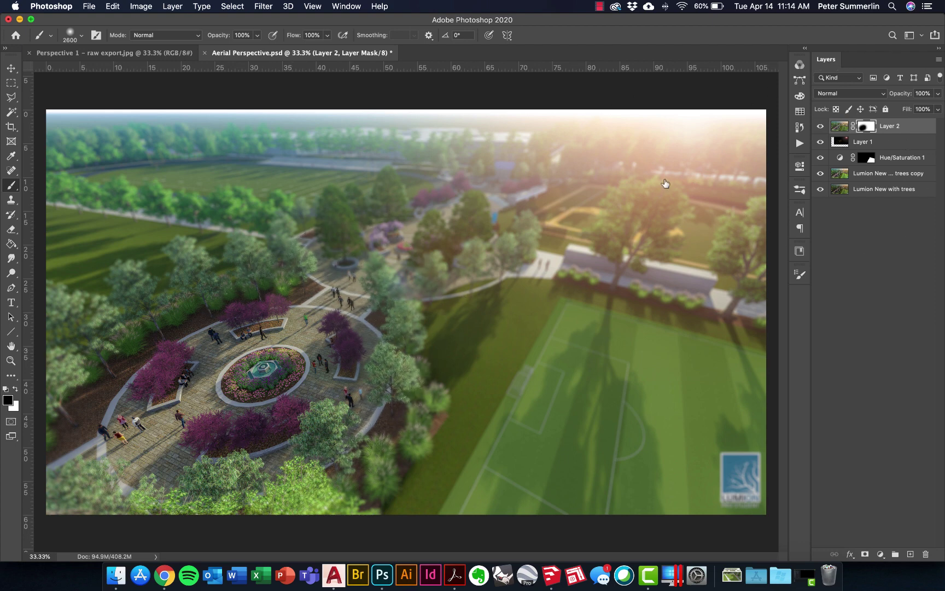
{"action": "key", "text": "bracketleft"}
{"action": "key", "text": "bracketleft"}
{"action": "key", "text": "bracketleft"}
{"action": "key", "text": "bracketleft"}
{"action": "key", "text": "bracketleft"}
{"action": "key", "text": "bracketleft"}
{"action": "left_click_drag", "start_coordinate": [415, 262], "coordinate": [463, 250]}
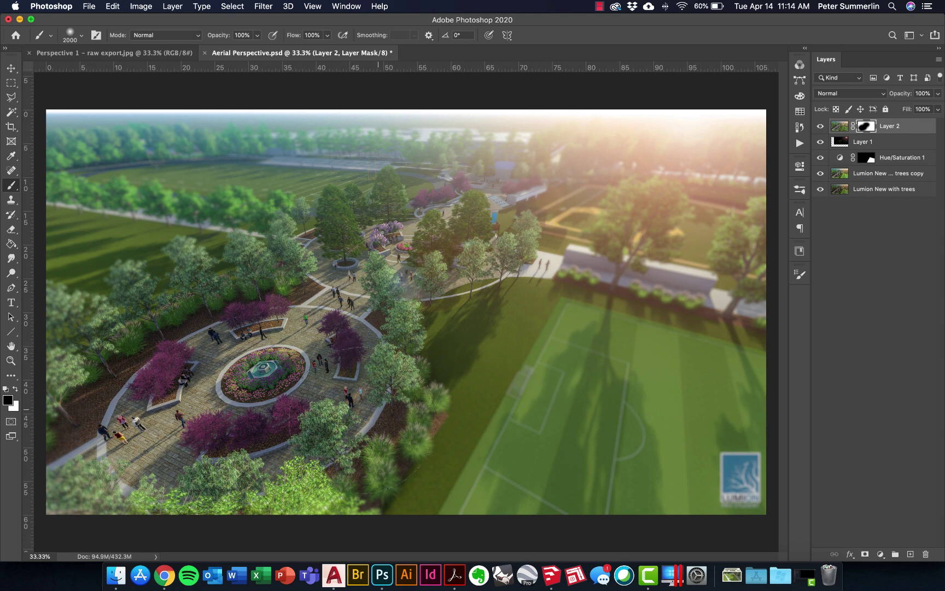
{"action": "mouse_move", "coordinate": [394, 427]}
{"action": "left_mouse_down"}
{"action": "mouse_move", "coordinate": [325, 381]}
{"action": "mouse_move", "coordinate": [171, 401]}
{"action": "mouse_move", "coordinate": [113, 425]}
{"action": "mouse_move", "coordinate": [292, 340]}
{"action": "left_mouse_up"}
{"action": "mouse_move", "coordinate": [479, 255]}
{"action": "left_mouse_down"}
{"action": "mouse_move", "coordinate": [432, 309]}
{"action": "mouse_move", "coordinate": [509, 412]}
{"action": "mouse_move", "coordinate": [504, 440]}
{"action": "left_mouse_up"}
- Switch to white at a 1900 px brush and repaint blur along the bottom edge
{"action": "left_click", "coordinate": [16, 389]}
{"action": "key", "text": "x"}
{"action": "key", "text": "bracketleft"}
{"action": "key", "text": "bracketleft"}
{"action": "key", "text": "bracketleft"}
{"action": "key", "text": "bracketleft"}
{"action": "key", "text": "bracketleft"}
{"action": "key", "text": "bracketleft"}
{"action": "key", "text": "bracketleft"}
{"action": "key", "text": "bracketleft"}
{"action": "key", "text": "x"}
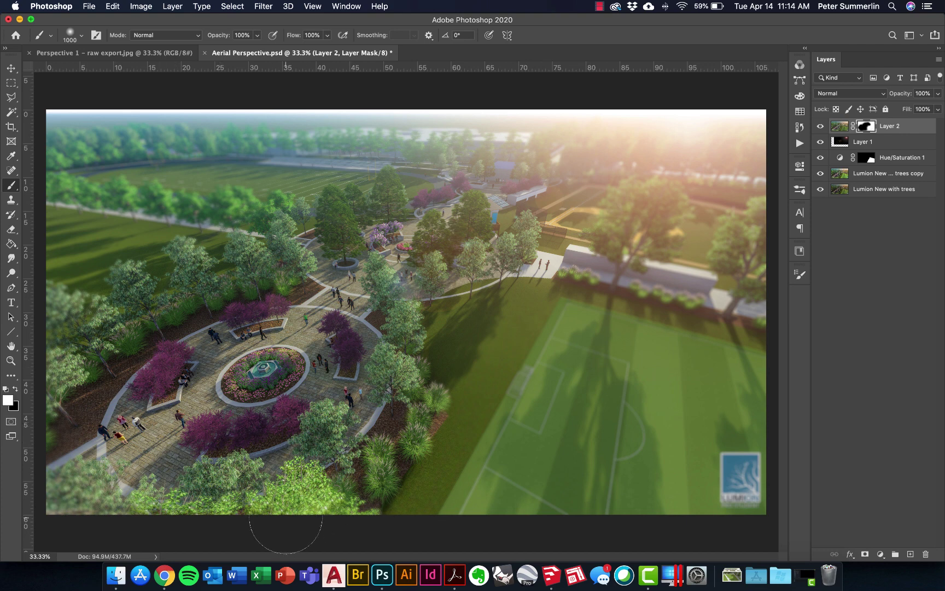
{"action": "left_click", "coordinate": [300, 490]}
{"action": "mouse_move", "coordinate": [299, 491]}
{"action": "left_mouse_down"}
{"action": "mouse_move", "coordinate": [342, 534]}
{"action": "mouse_move", "coordinate": [210, 523]}
{"action": "mouse_move", "coordinate": [128, 521]}
{"action": "left_mouse_up"}
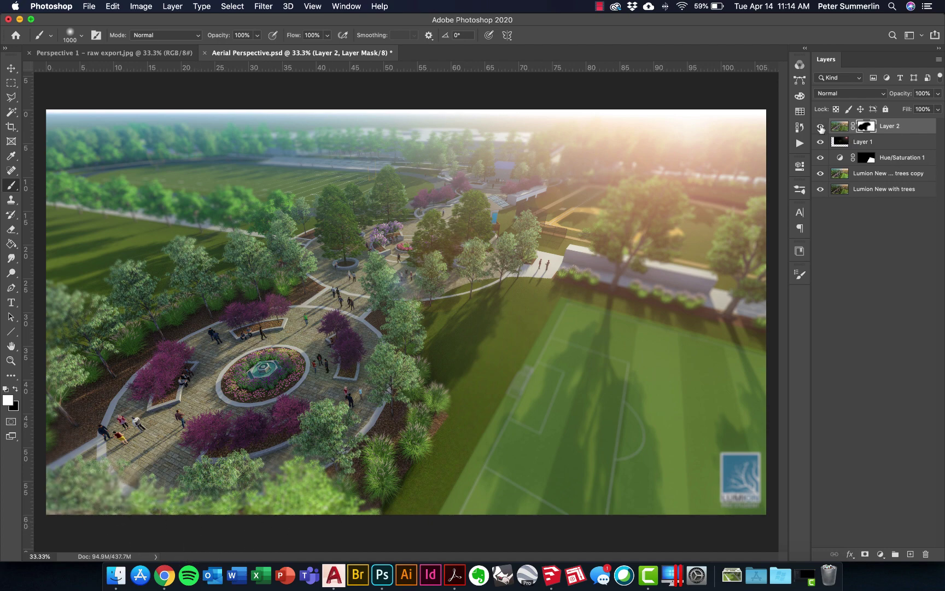
{"action": "left_click", "coordinate": [820, 127]}
{"action": "left_click", "coordinate": [821, 127]}
{"action": "left_click", "coordinate": [821, 127]}
{"action": "left_click", "coordinate": [820, 128]}
- Add a Curves adjustment layer with an S-curve that lifts highlights and deepens shadows
{"action": "left_click", "coordinate": [880, 554]}
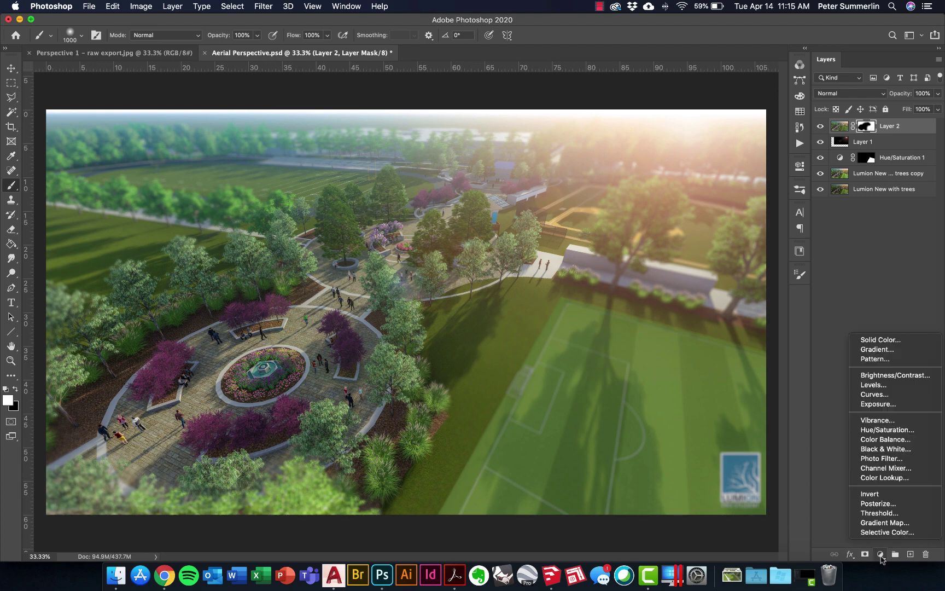
{"action": "left_click", "coordinate": [883, 395]}
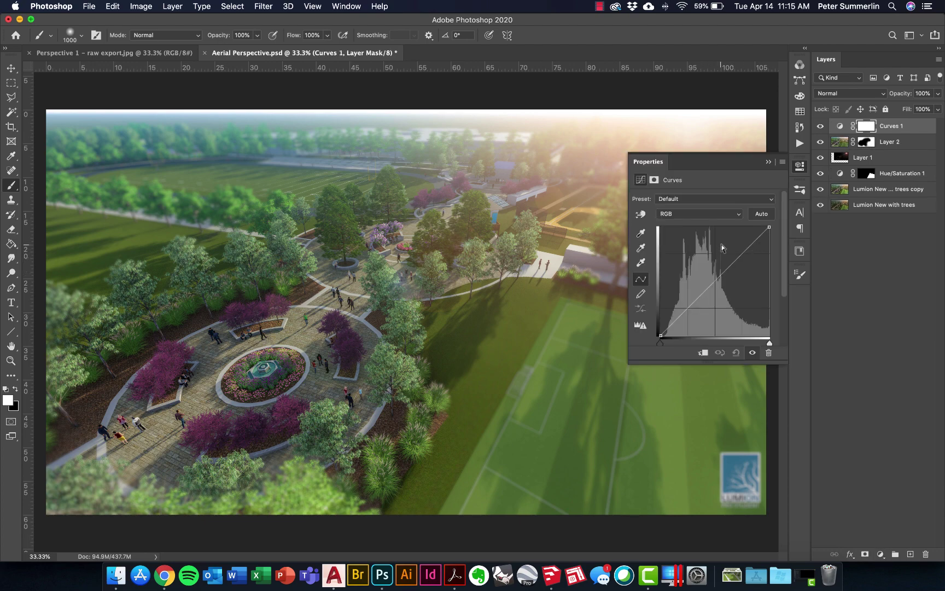
{"action": "left_click", "coordinate": [732, 251]}
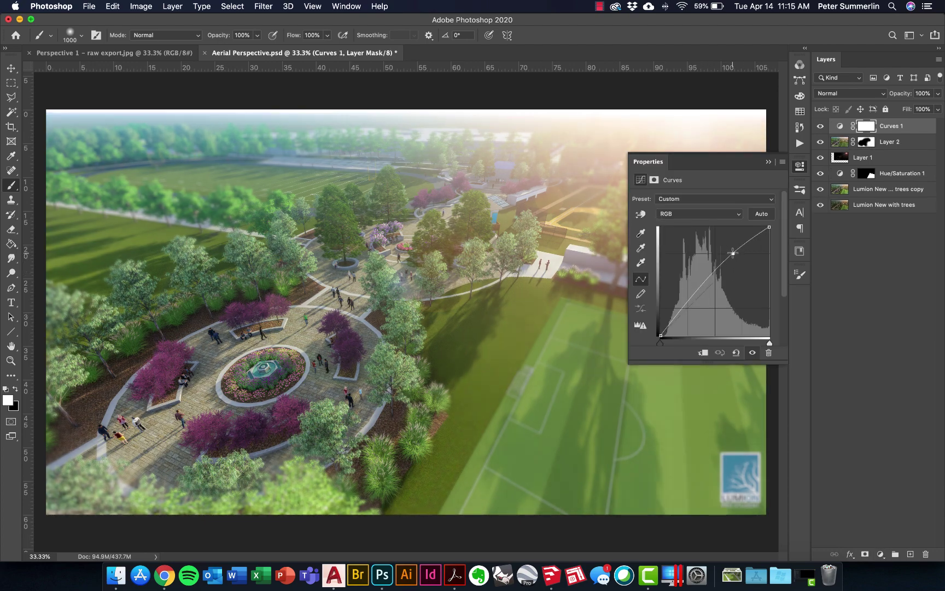
{"action": "left_click_drag", "start_coordinate": [685, 299], "coordinate": [691, 303]}
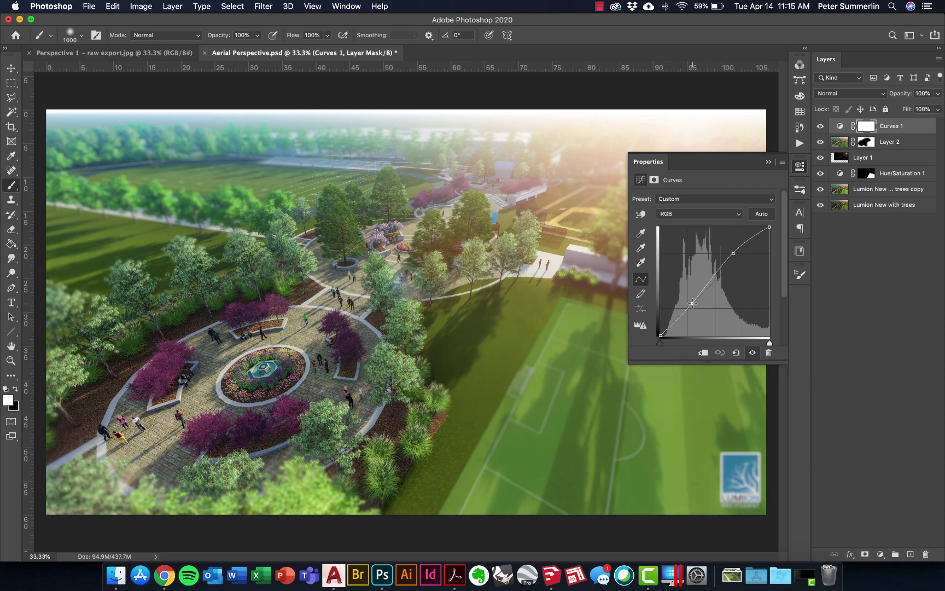
{"action": "left_click", "coordinate": [800, 167]}
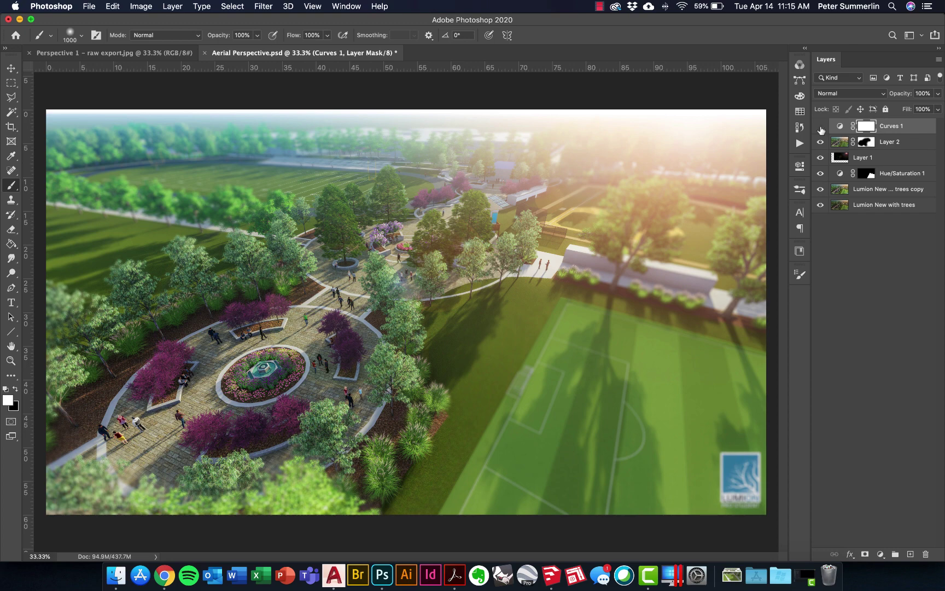
- Compare the render with the Curves layer toggled off and on, then set its opacity to 100%
{"action": "left_click", "coordinate": [821, 128]}
{"action": "left_click", "coordinate": [821, 127]}
{"action": "left_click", "coordinate": [821, 128]}
{"action": "left_click", "coordinate": [821, 128]}
{"action": "left_click_drag", "start_coordinate": [906, 98], "coordinate": [891, 98]}
{"action": "type", "text": "100"}
{"action": "key", "text": "Return"}
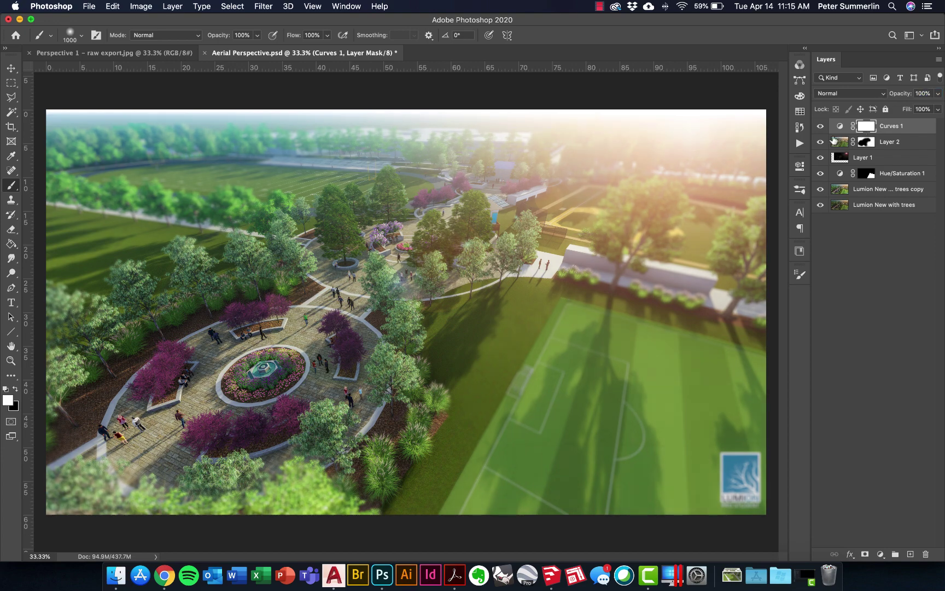